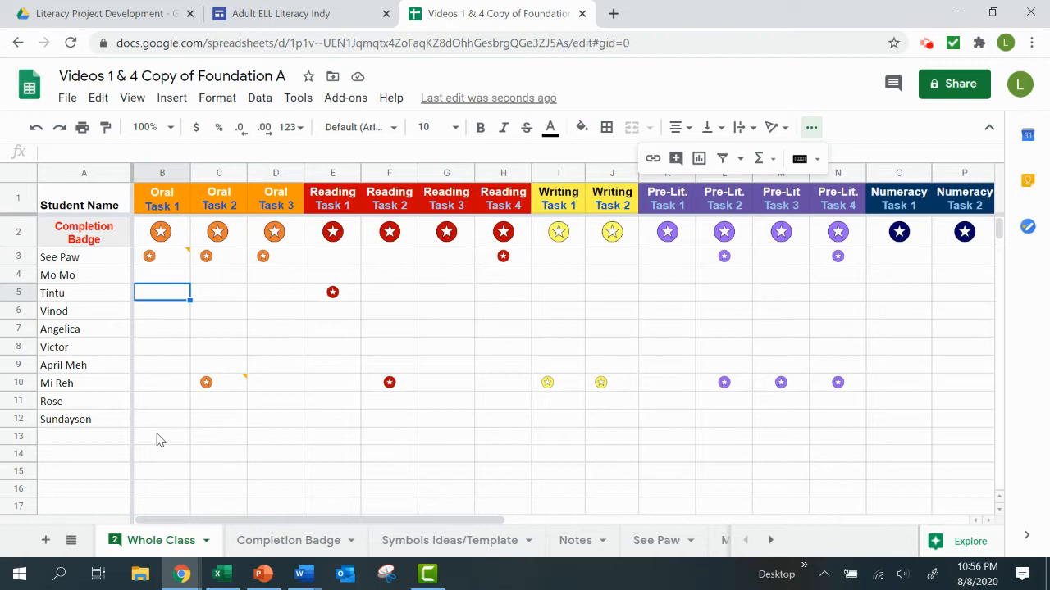
# Reload the spreadsheet and add the comment "Entry Skill" to cell D3, the first student's Oral Task 3.
pyautogui.click(71, 43)
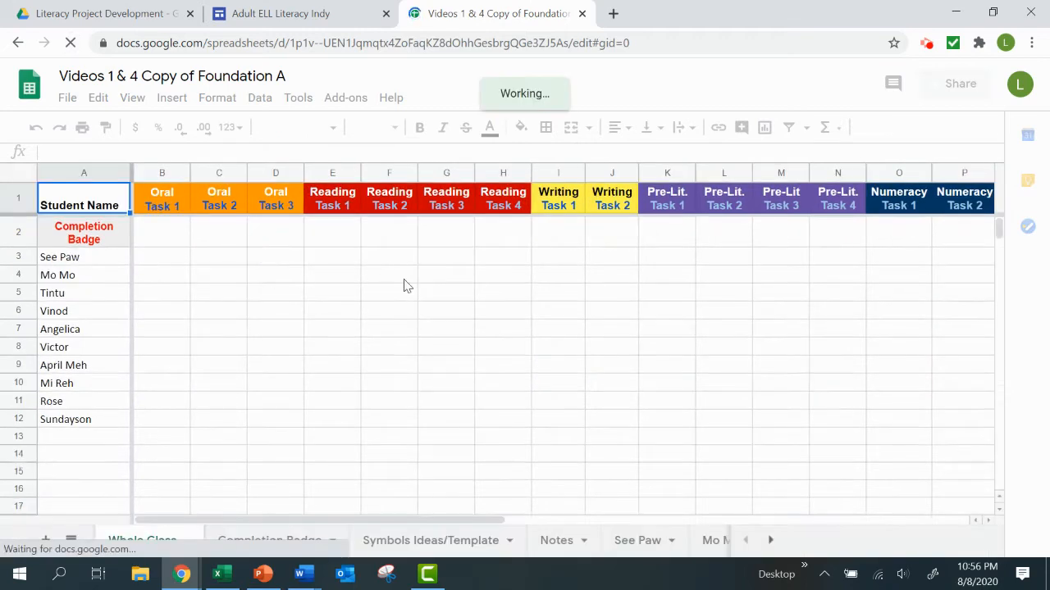
pyautogui.click(275, 261)
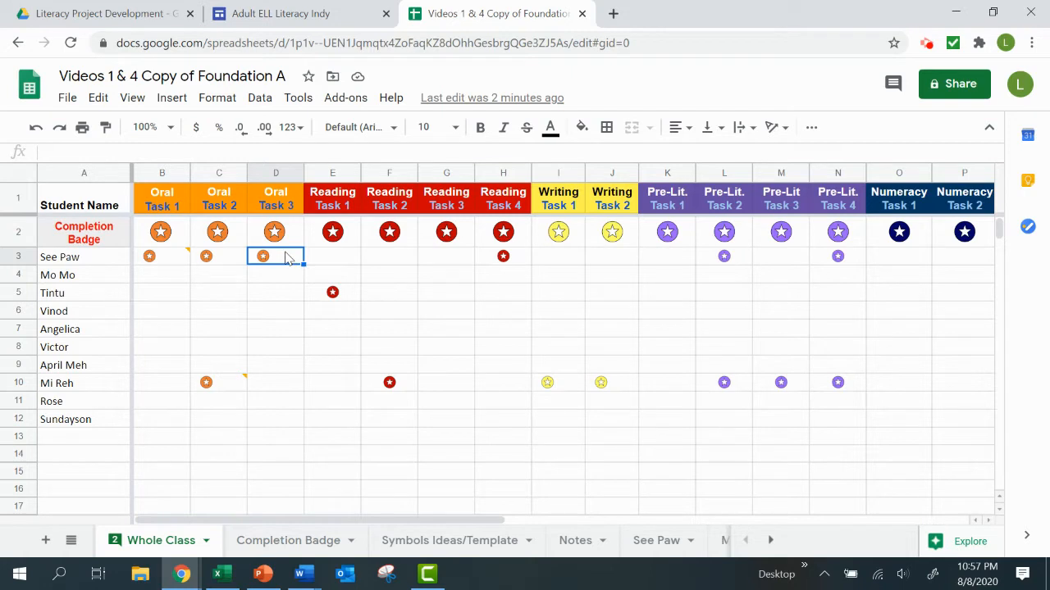
pyautogui.click(285, 257)
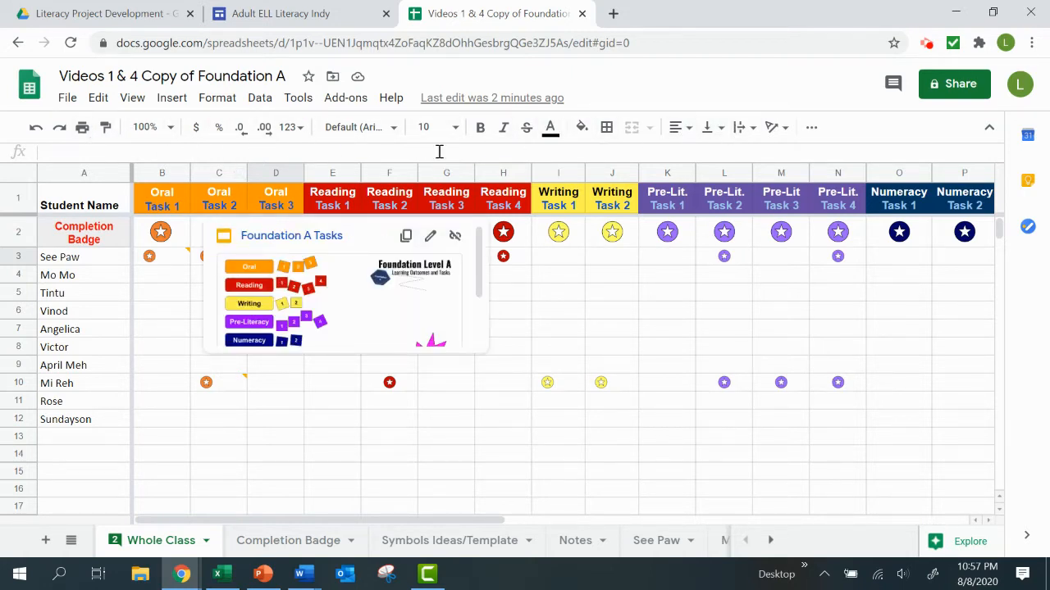
pyautogui.click(812, 132)
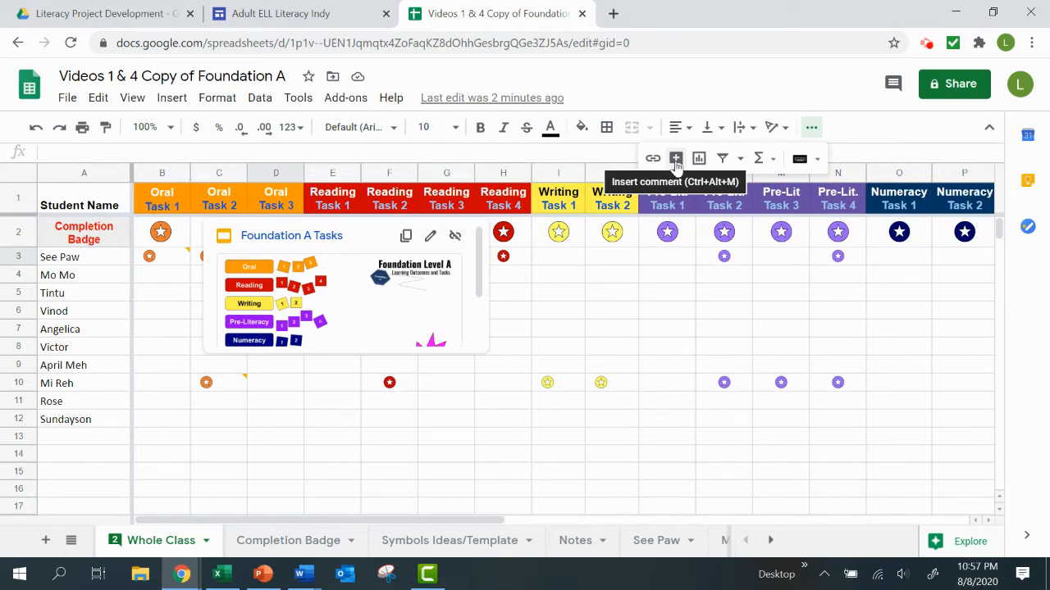
pyautogui.click(675, 160)
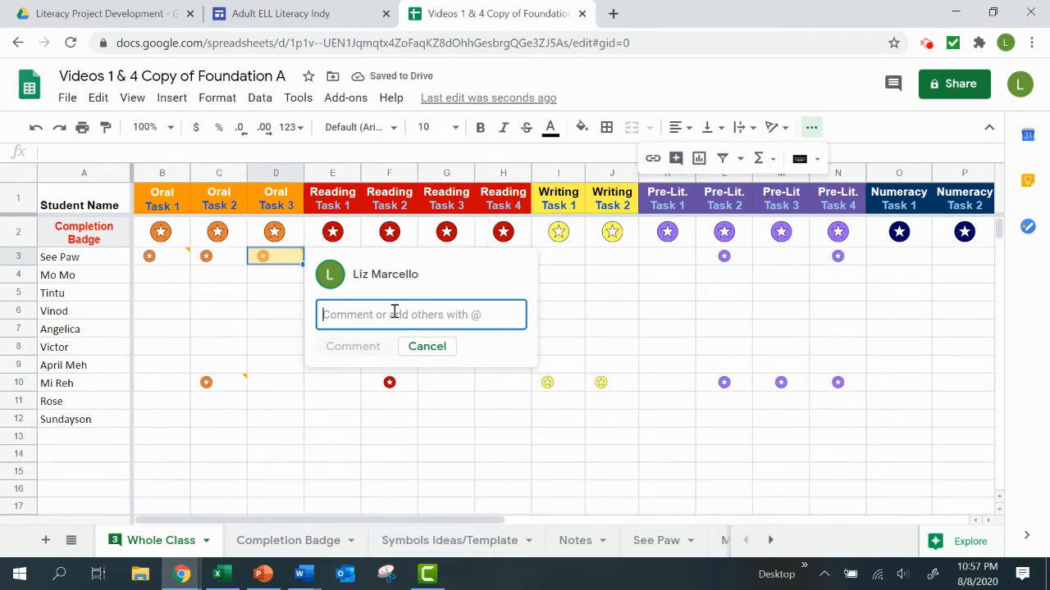
pyautogui.write('Ent')
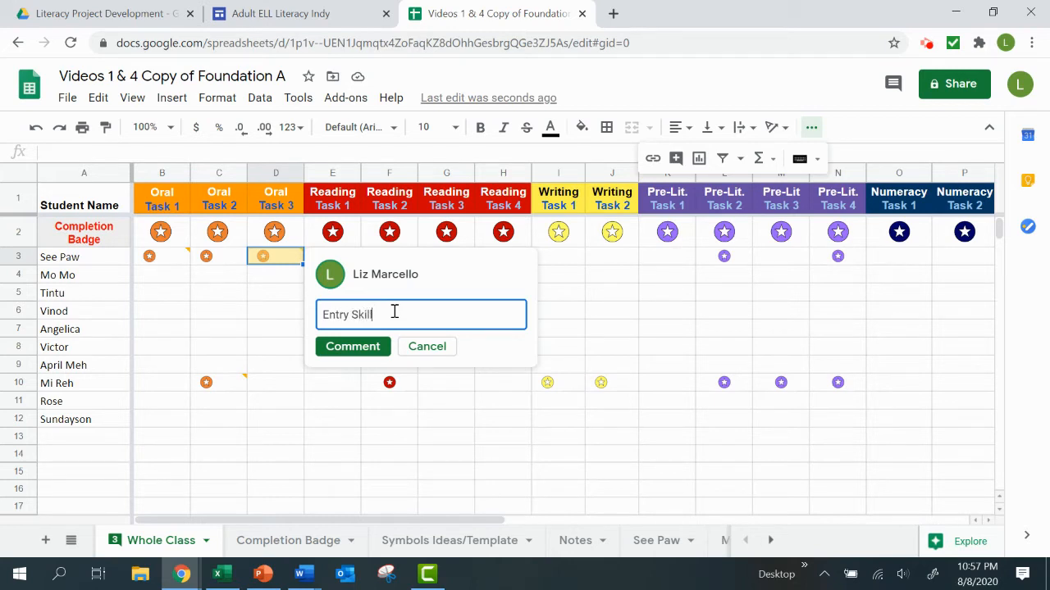
pyautogui.write('ry Skill')
pyautogui.click(353, 346)
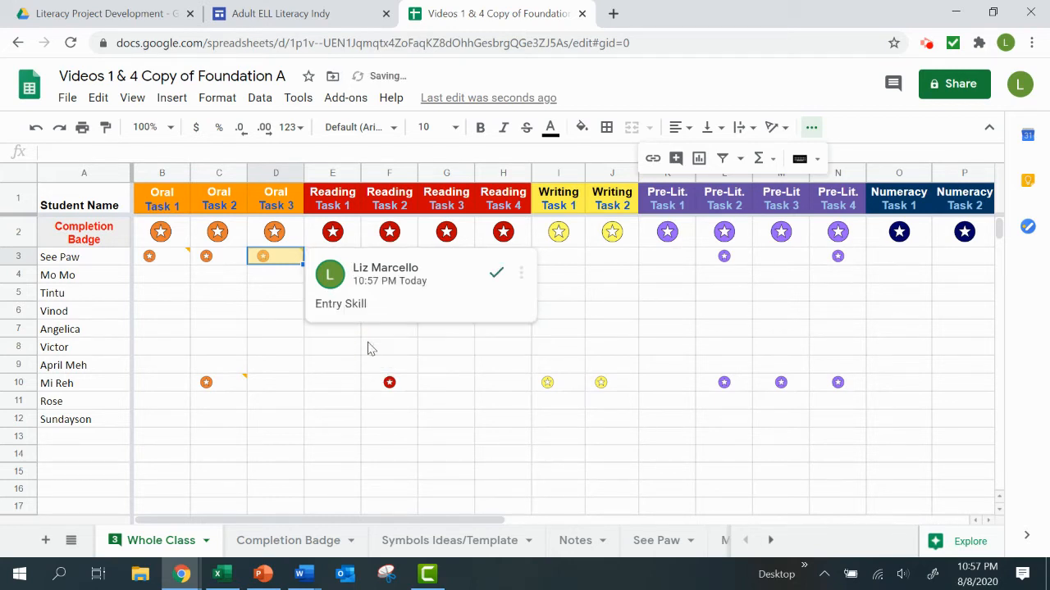
pyautogui.click(317, 364)
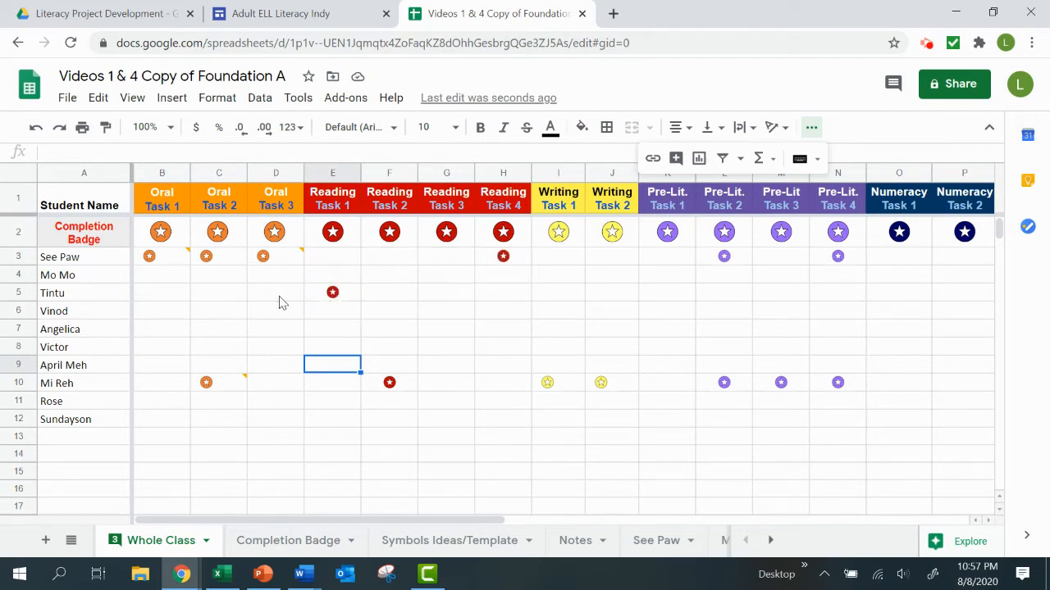
# Read the comments on the Whole Class sheet and check the first student's individual sheet for comments.
pyautogui.moveTo(284, 271)
pyautogui.moveTo(187, 261)
pyautogui.moveTo(233, 393)
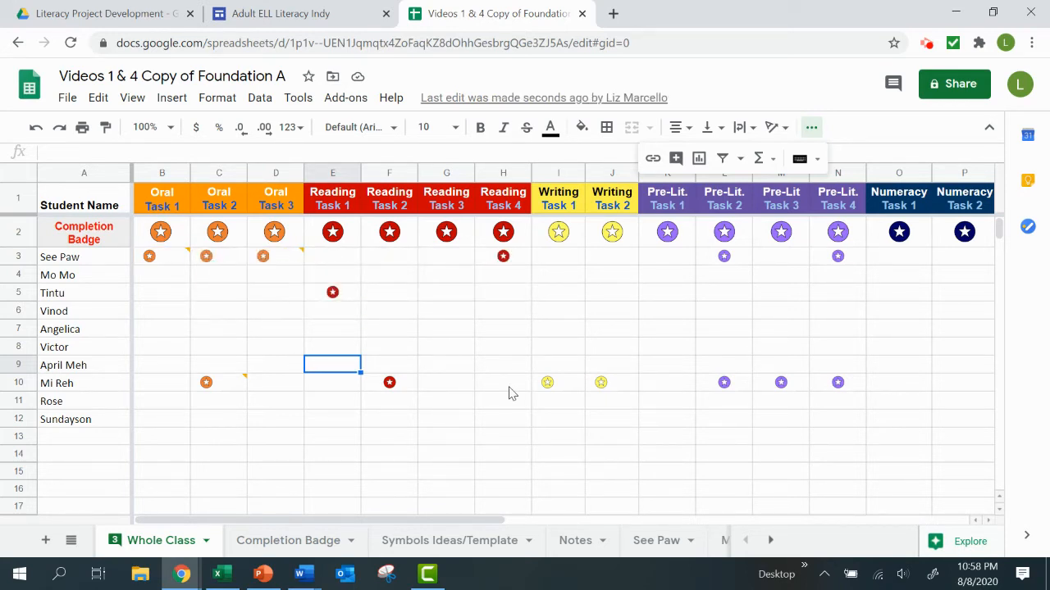
pyautogui.click(649, 538)
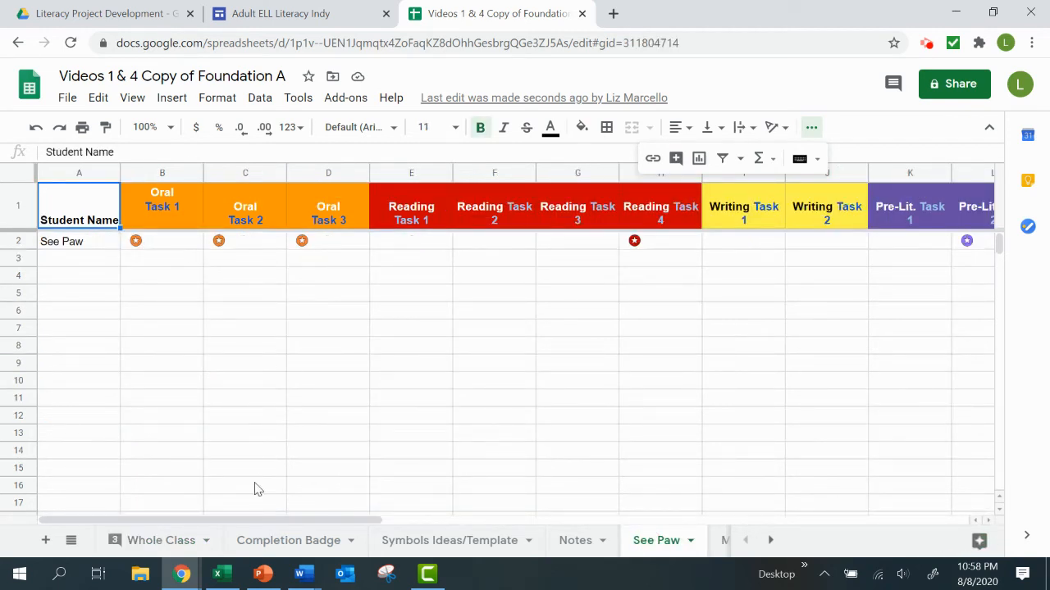
pyautogui.click(144, 545)
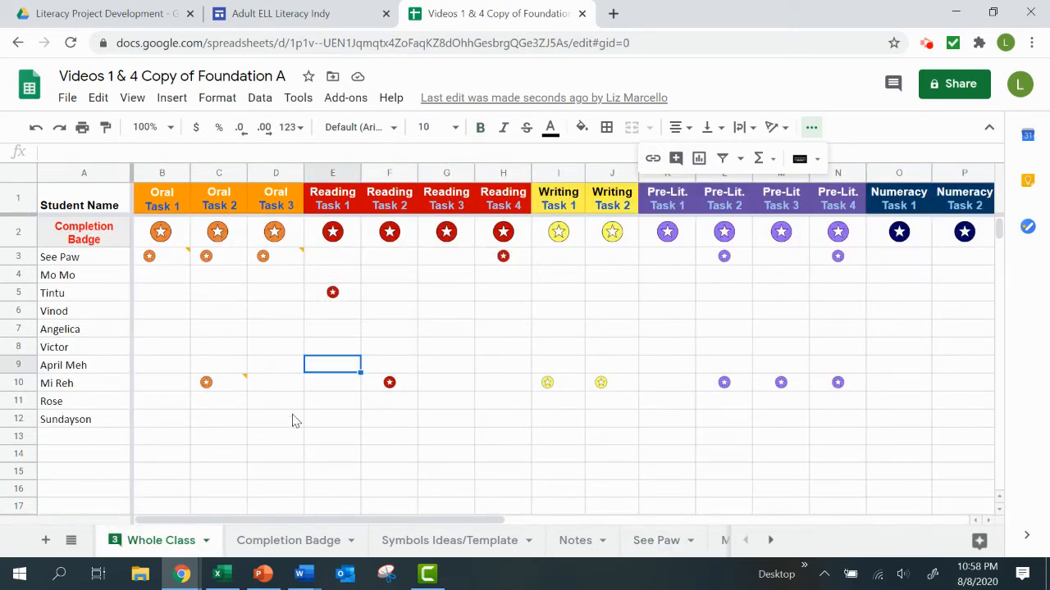
# Change the comment on cell D3 of the Whole Class sheet to "Food, family, community".
pyautogui.click(296, 261)
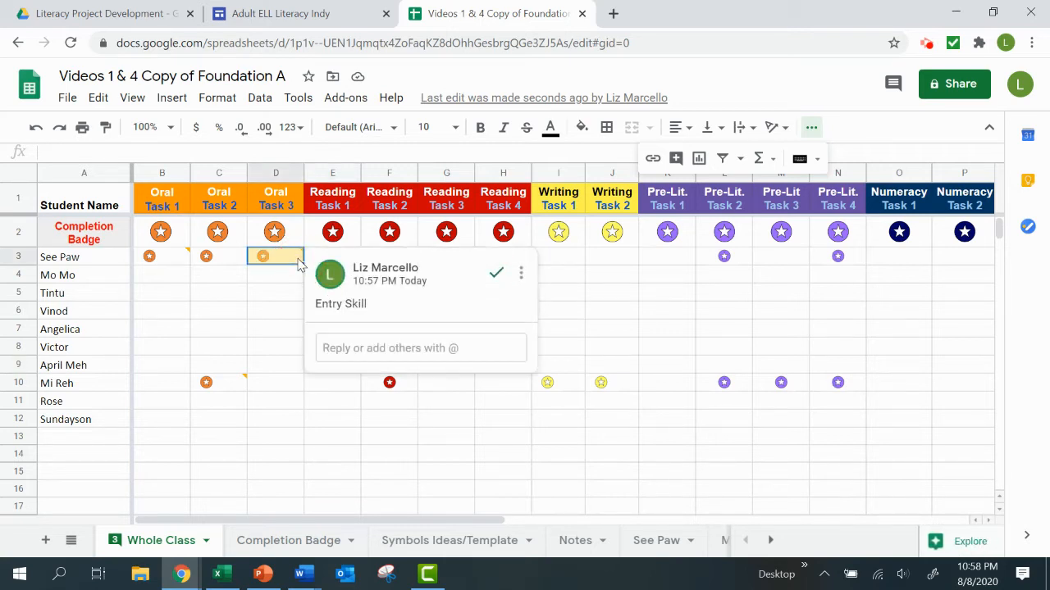
pyautogui.click(521, 274)
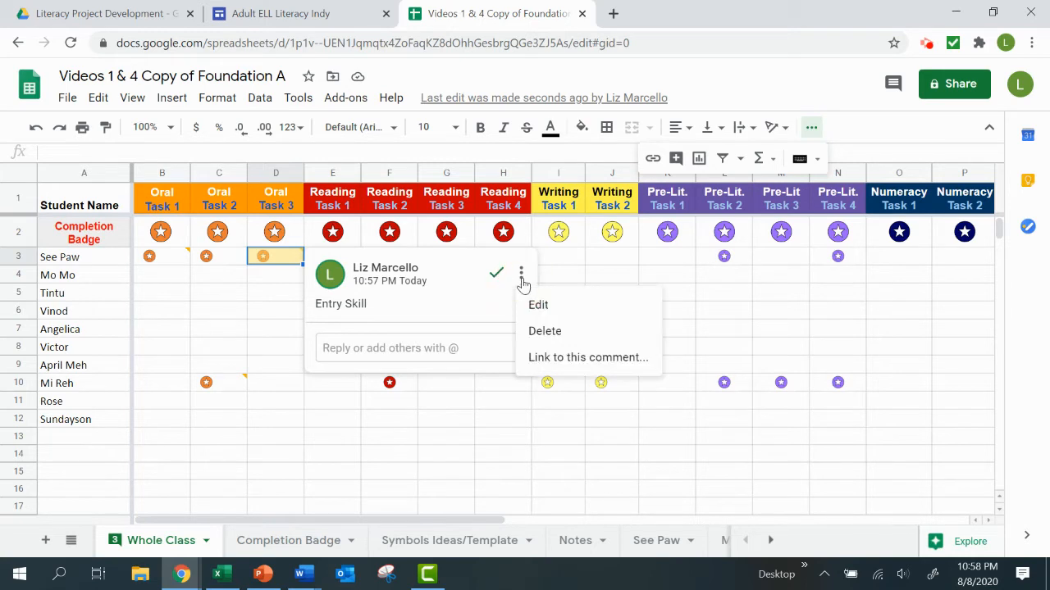
pyautogui.click(538, 305)
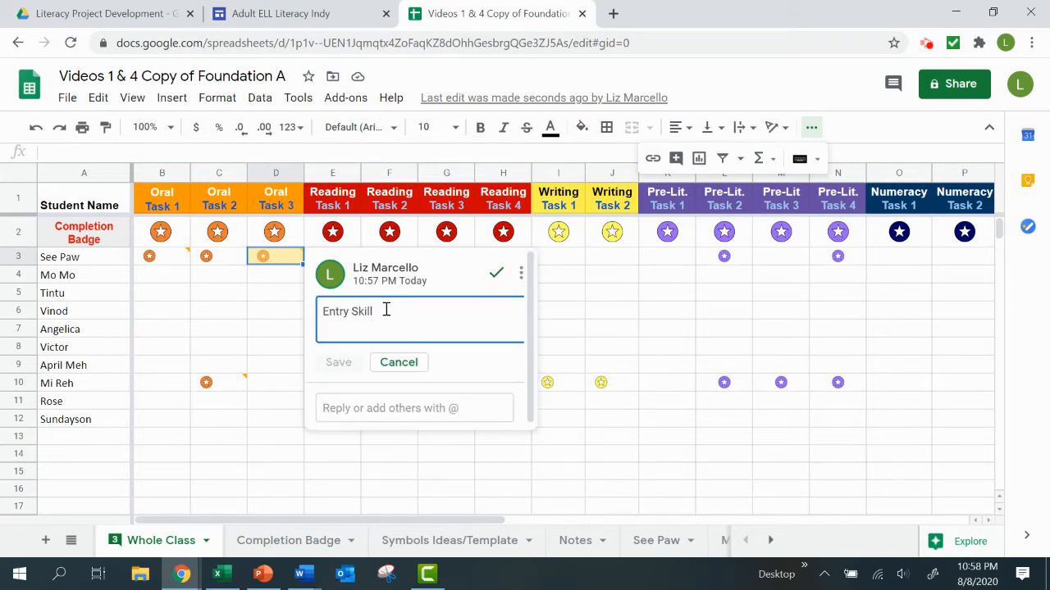
pyautogui.tripleClick(360, 319)
pyautogui.write('Food,')
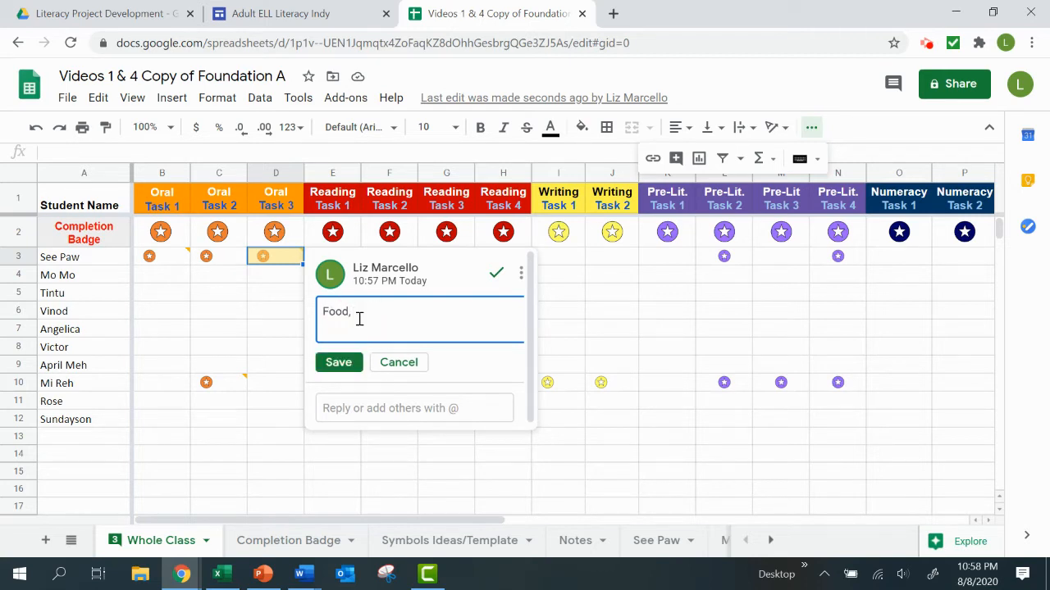
pyautogui.write(' family, community')
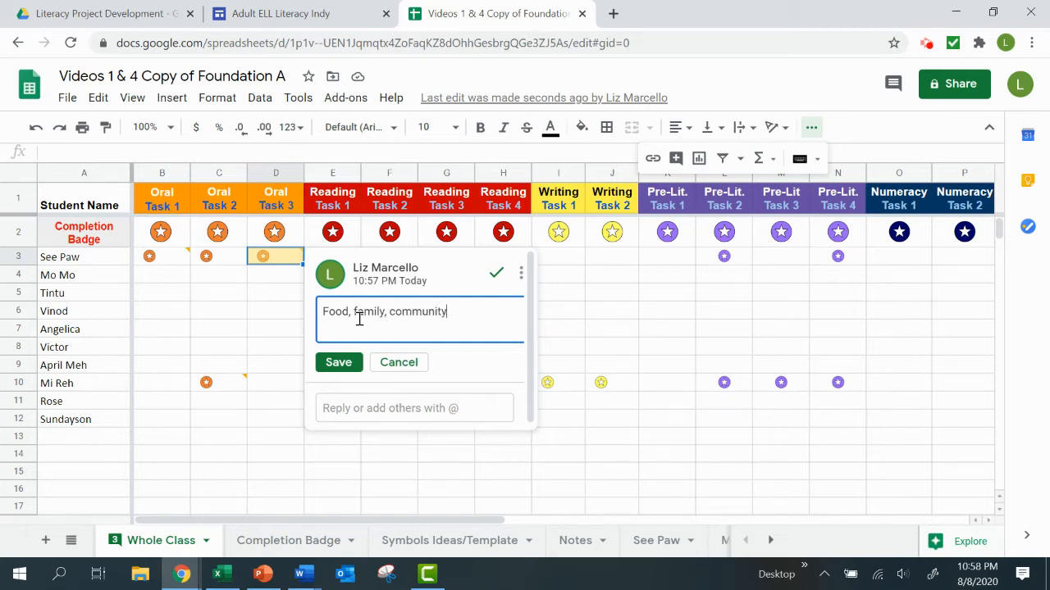
pyautogui.click(326, 365)
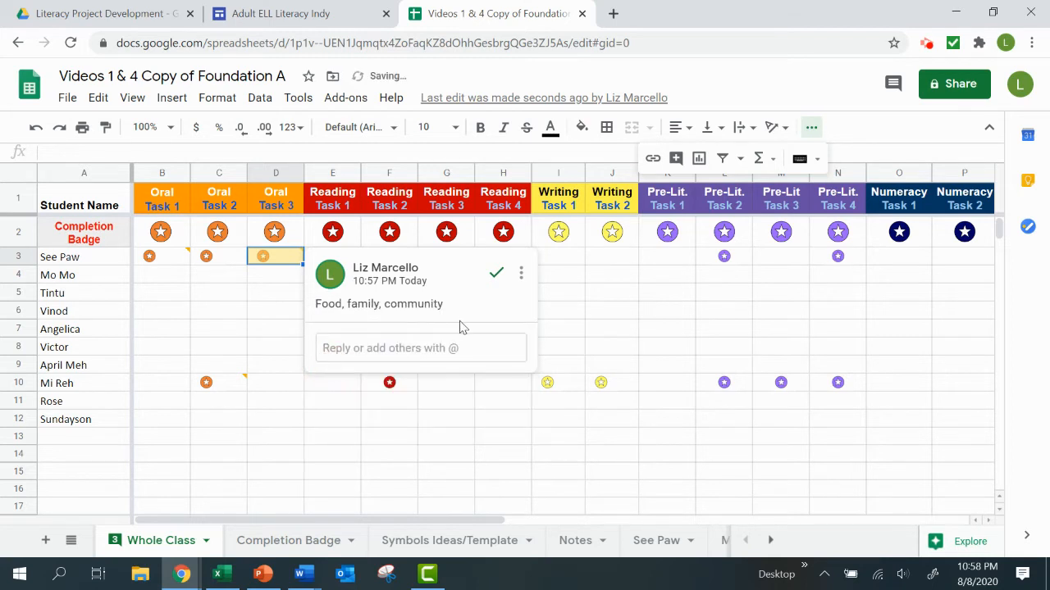
# Delete the comment on cell D3.
pyautogui.click(524, 277)
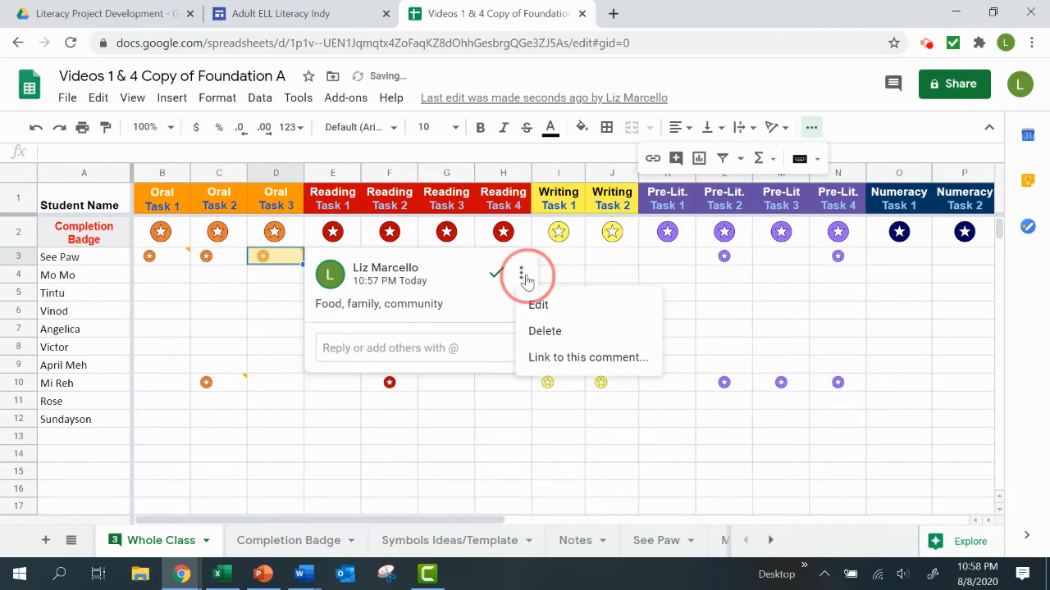
pyautogui.click(533, 333)
pyautogui.click(388, 279)
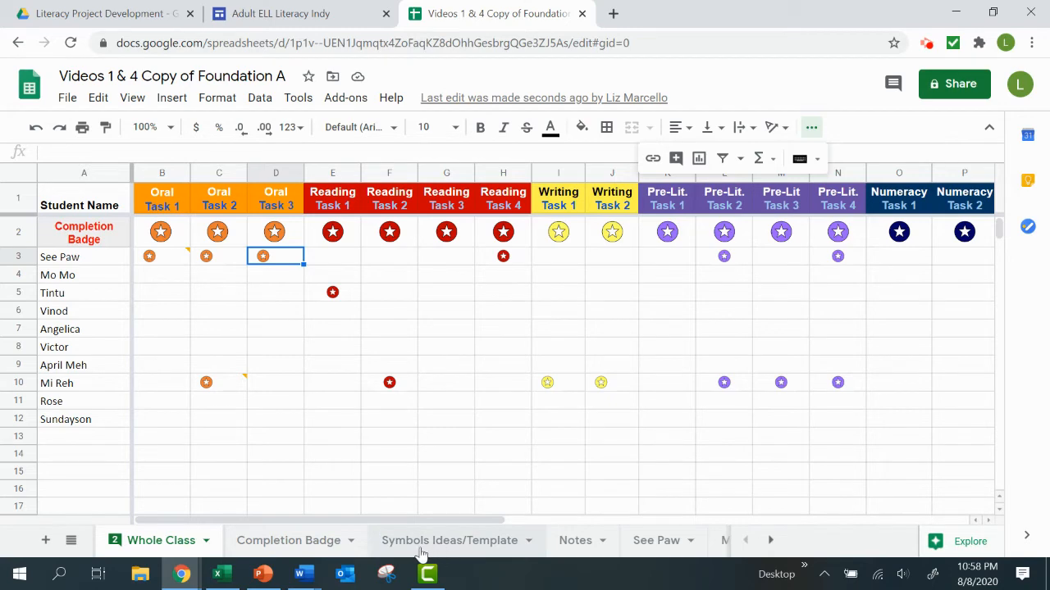
# Consult the Symbols Ideas/Template sheet and copy the Oral Task 1 completion badge from B2 to B6 on the Whole Class sheet.
pyautogui.click(474, 542)
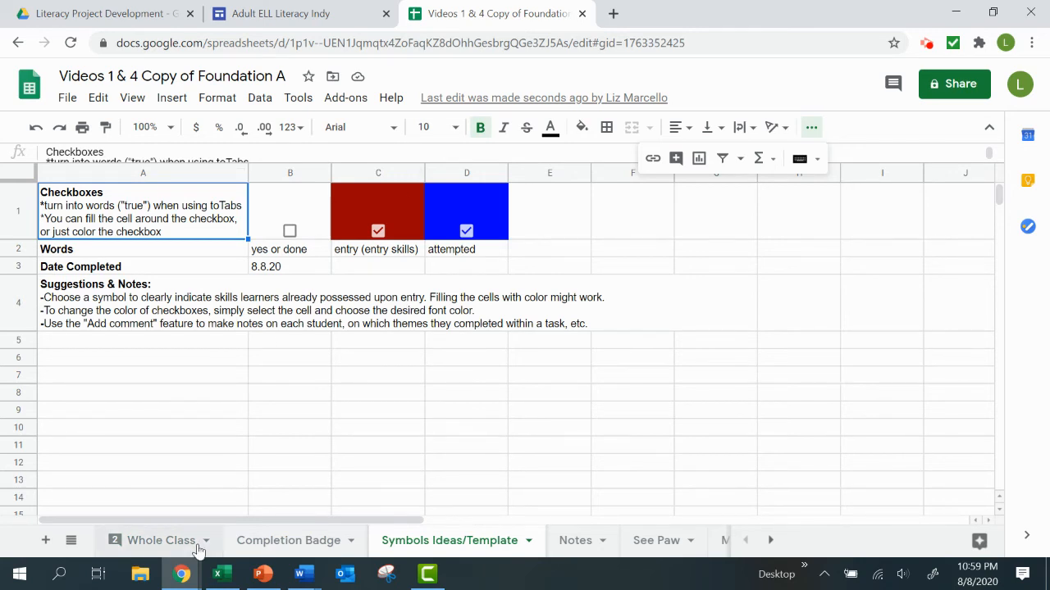
pyautogui.click(164, 543)
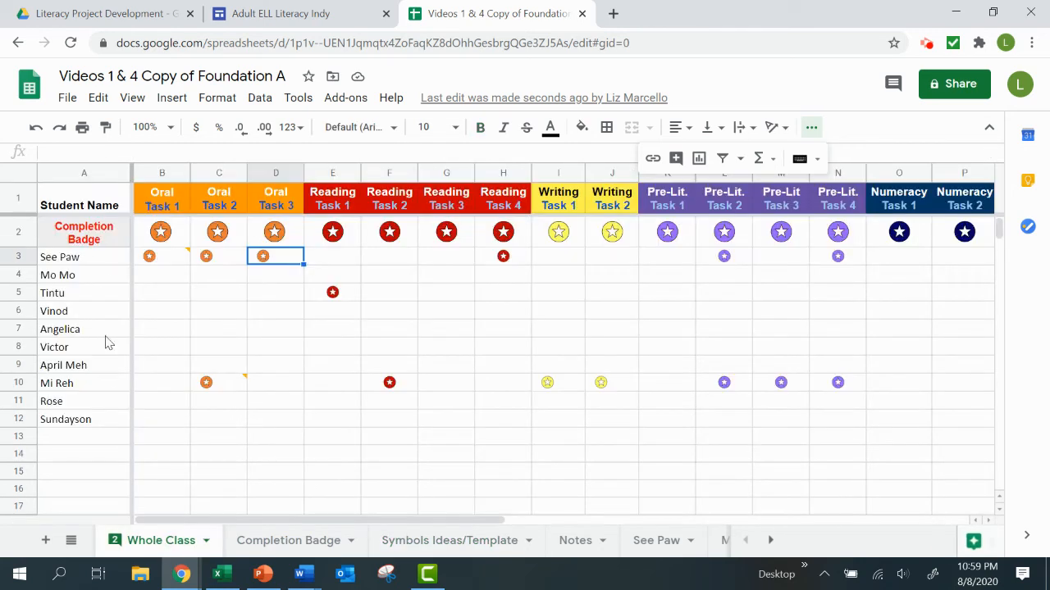
pyautogui.click(163, 234)
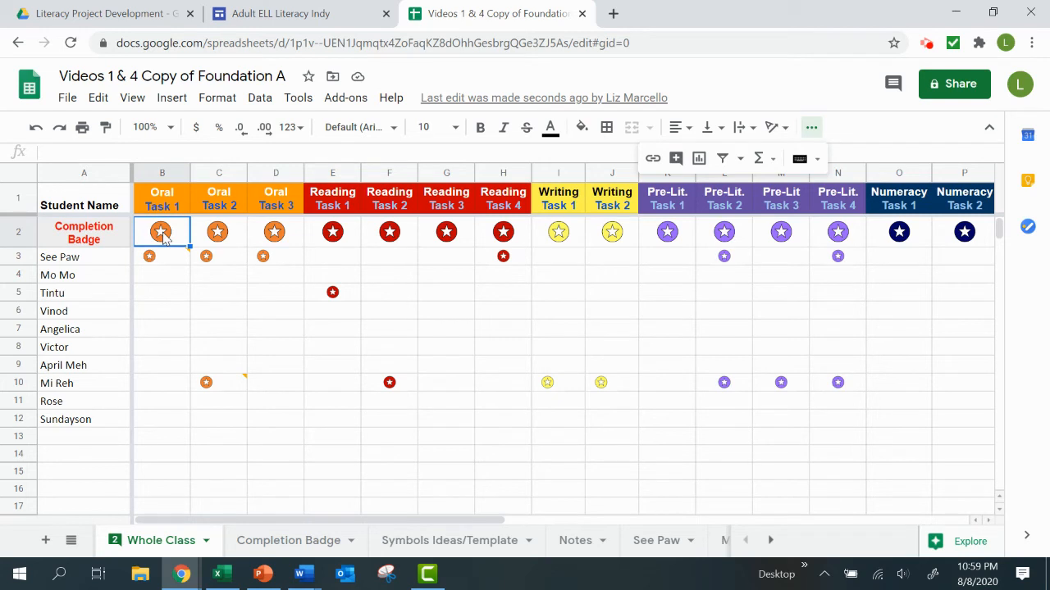
pyautogui.click(168, 310)
pyautogui.hotkey('ctrl', 'v')
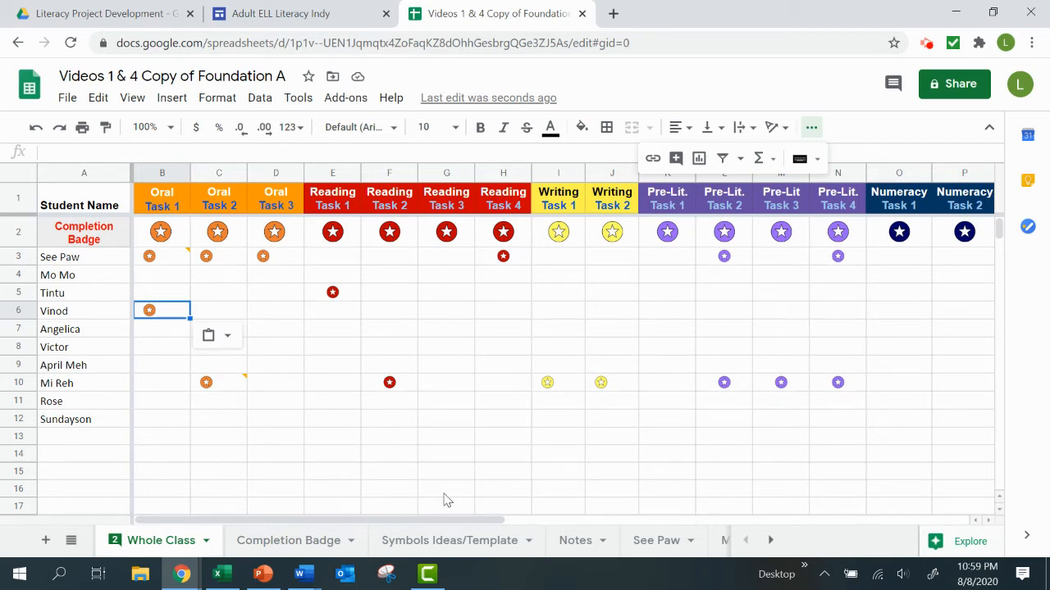
# Recheck the symbol ideas, insert a checkbox in cell B7 of the Whole Class sheet and fill it across through H7.
pyautogui.click(427, 541)
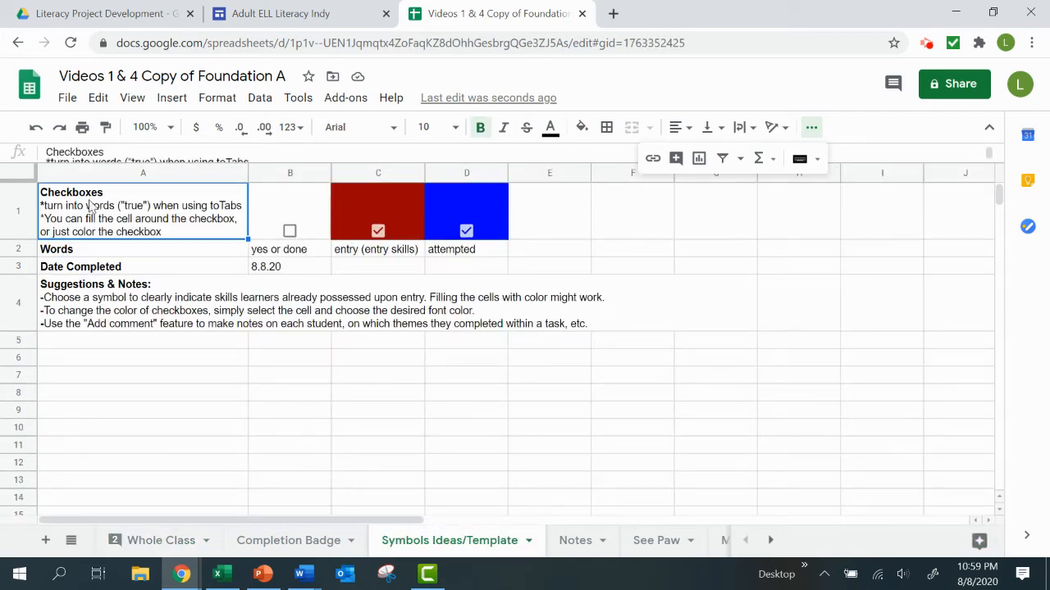
pyautogui.click(170, 543)
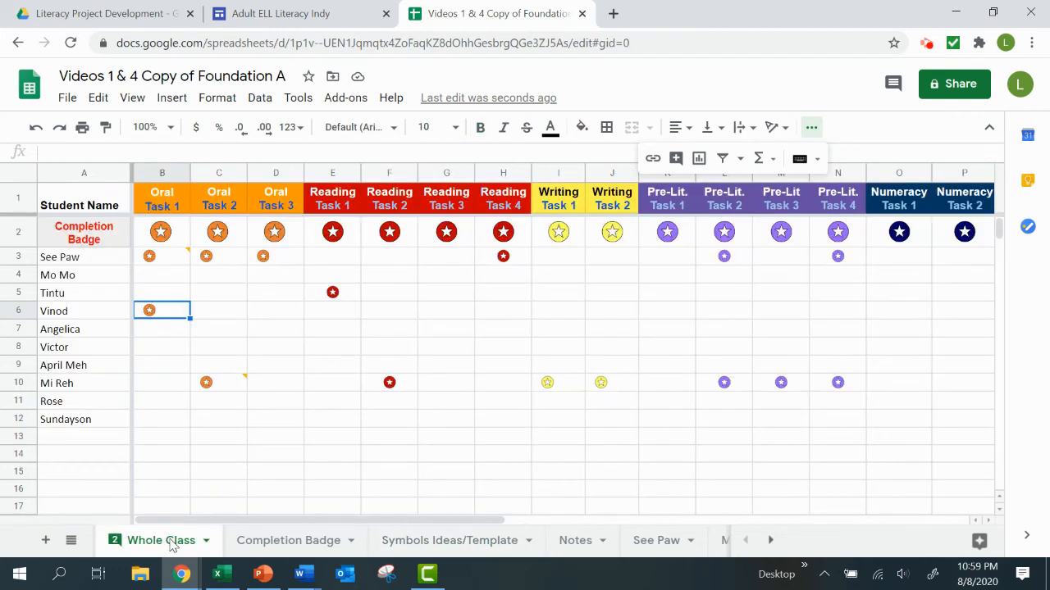
pyautogui.click(164, 335)
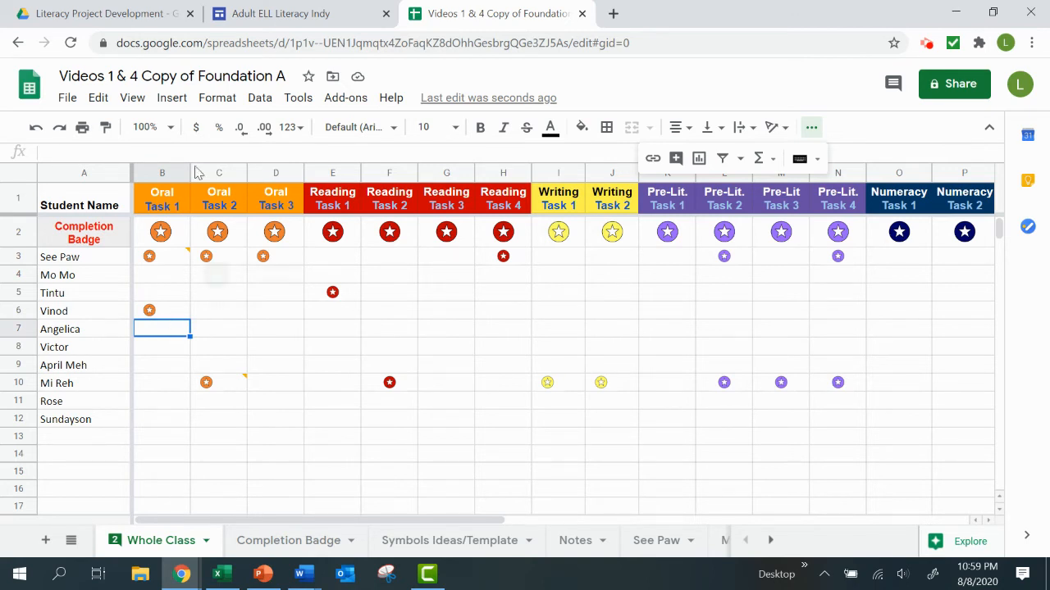
pyautogui.click(171, 99)
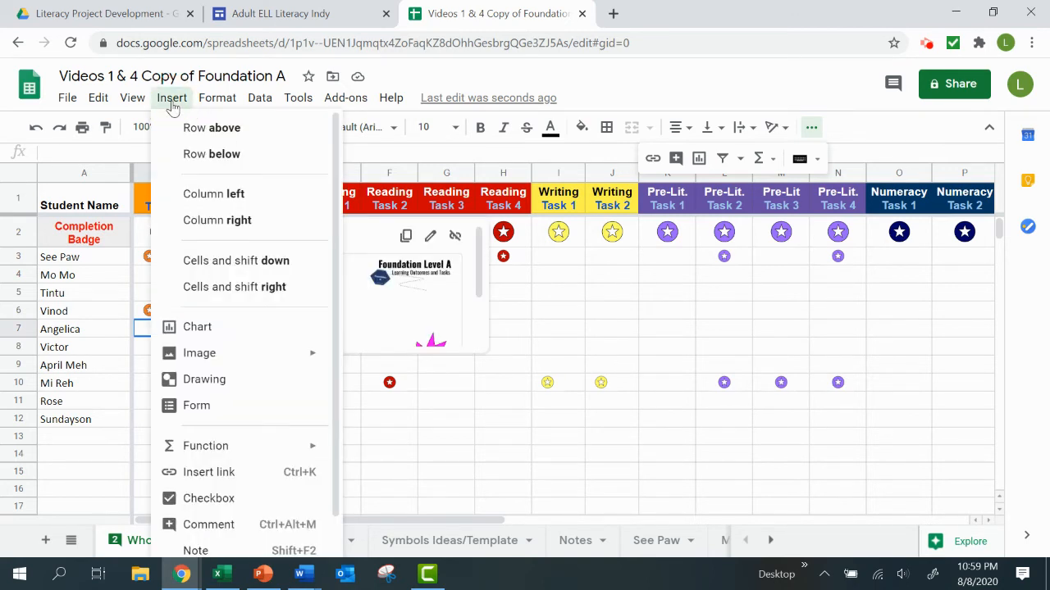
pyautogui.click(200, 500)
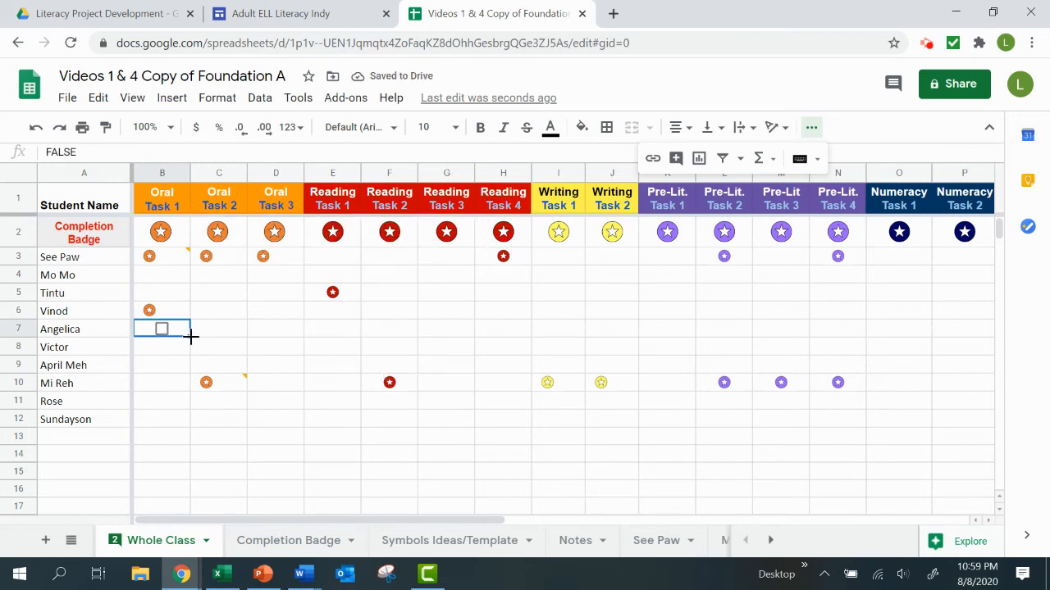
pyautogui.moveTo(190, 336); pyautogui.dragTo(501, 335)
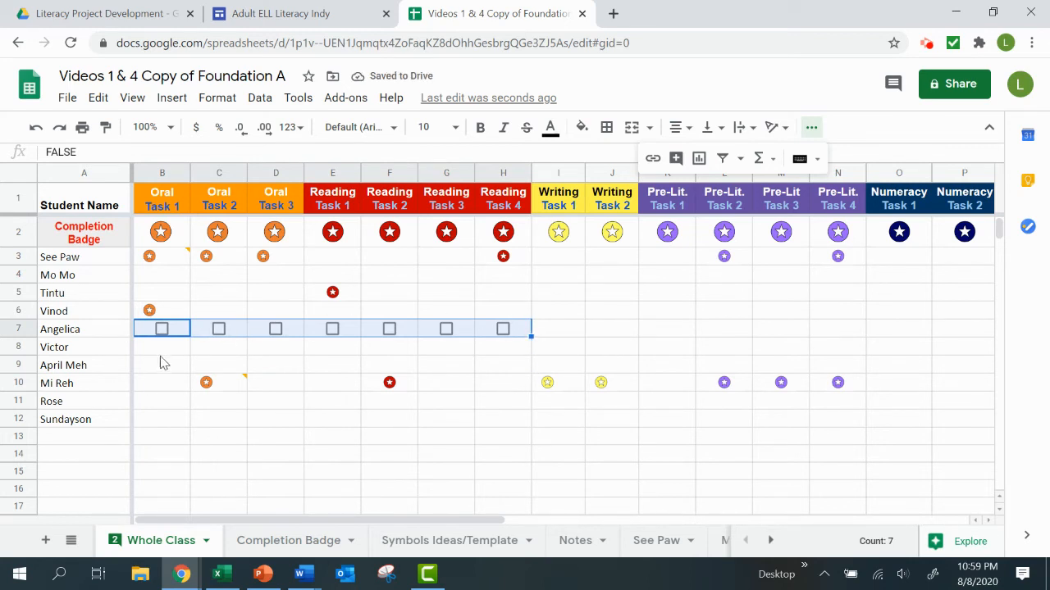
# Color the checkboxes in B7:H7 orange.
pyautogui.click(551, 129)
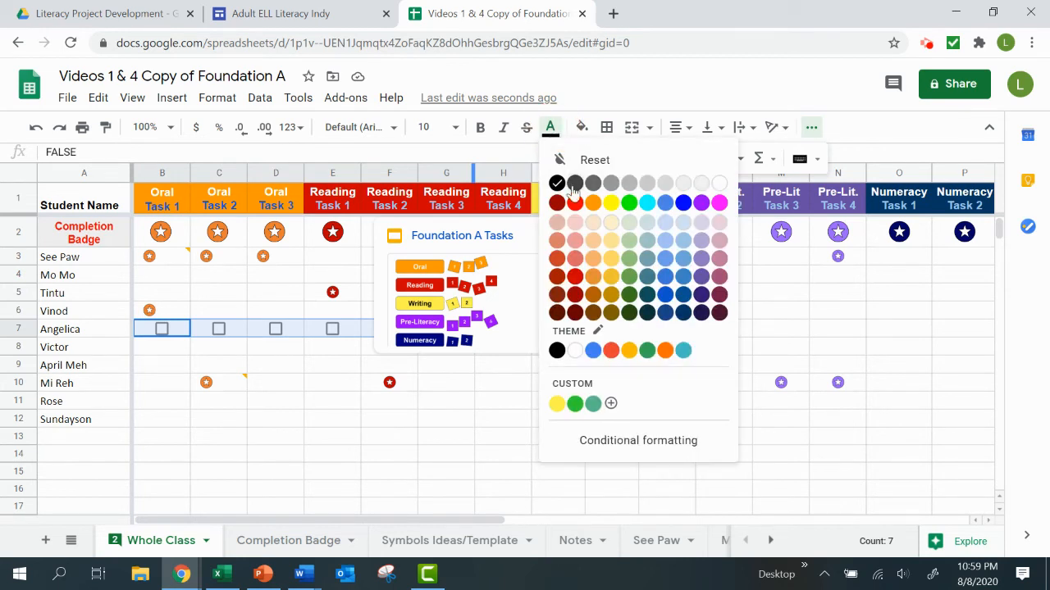
pyautogui.click(596, 205)
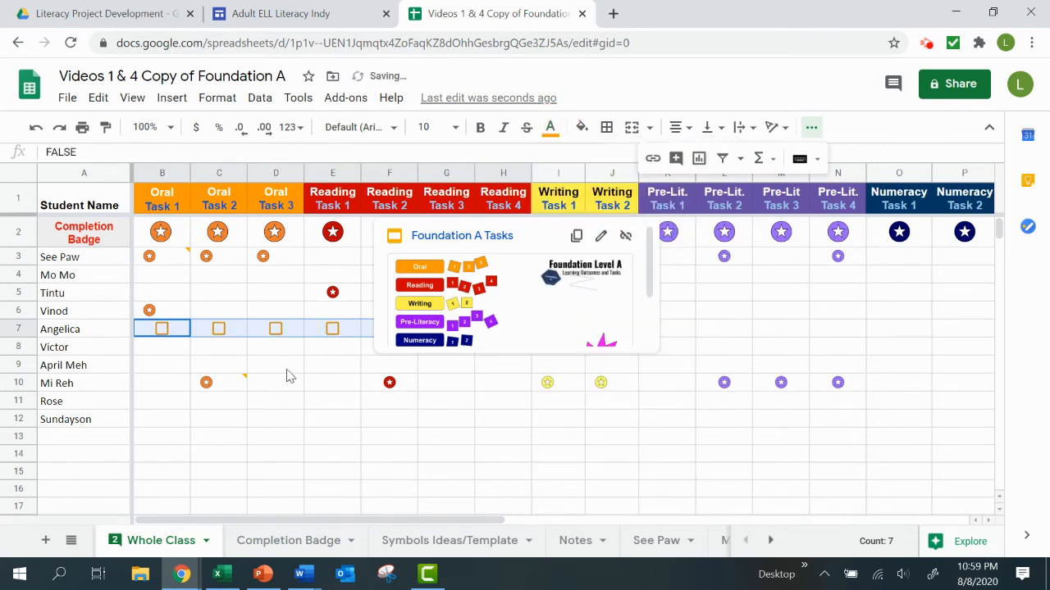
pyautogui.click(326, 368)
# Fill cells F7:H7 with red and color their checkboxes white.
pyautogui.moveTo(519, 328); pyautogui.dragTo(394, 328)
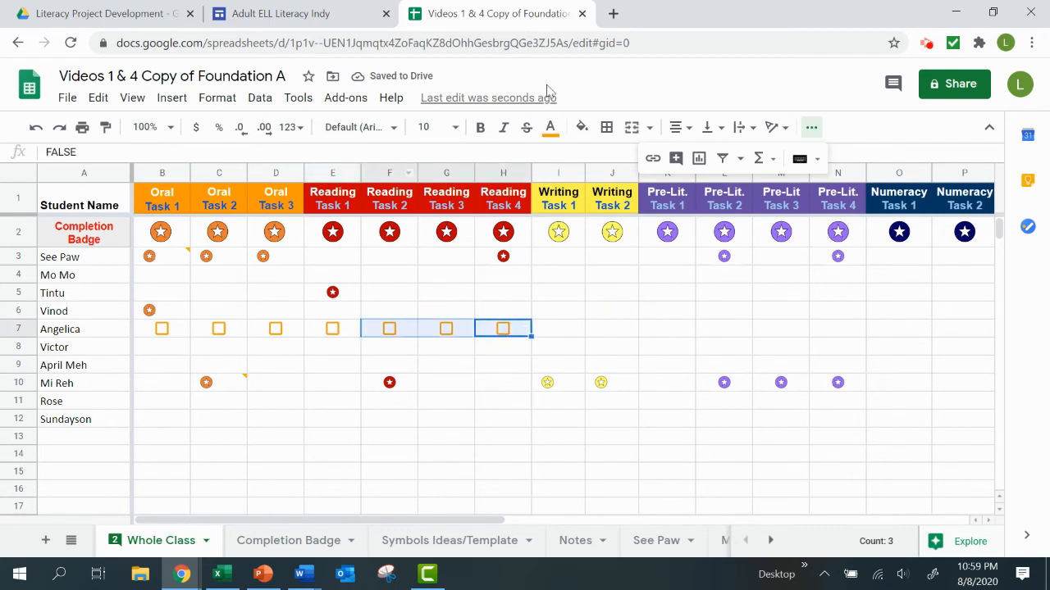
pyautogui.click(581, 129)
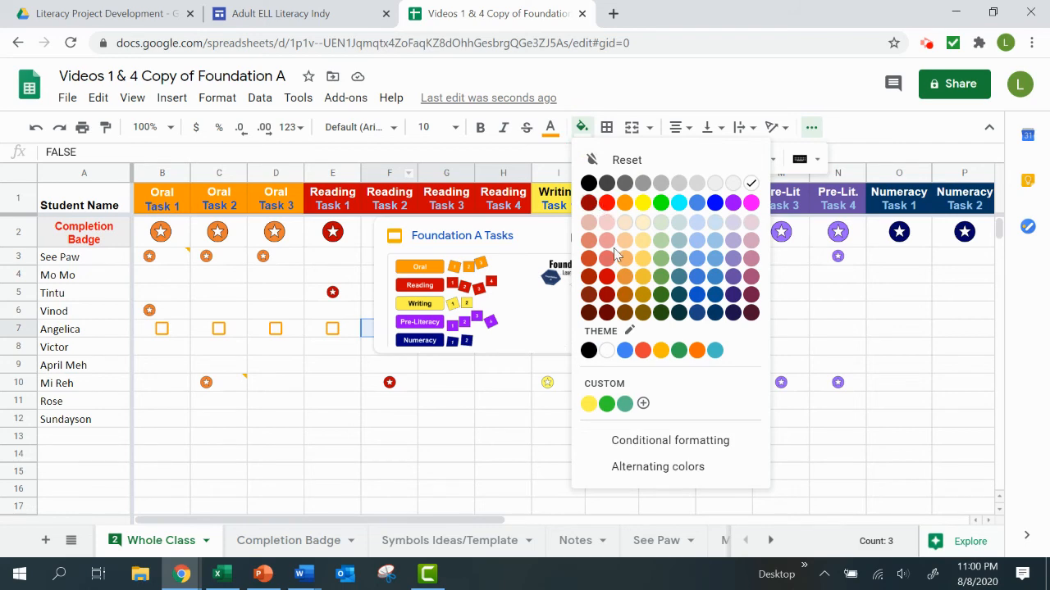
pyautogui.click(607, 277)
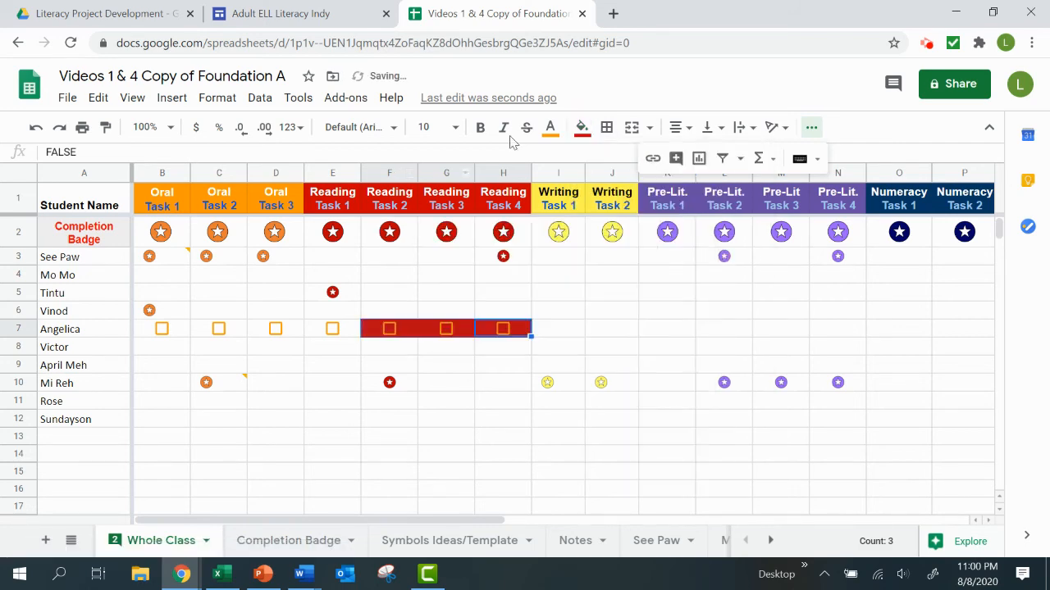
pyautogui.click(551, 136)
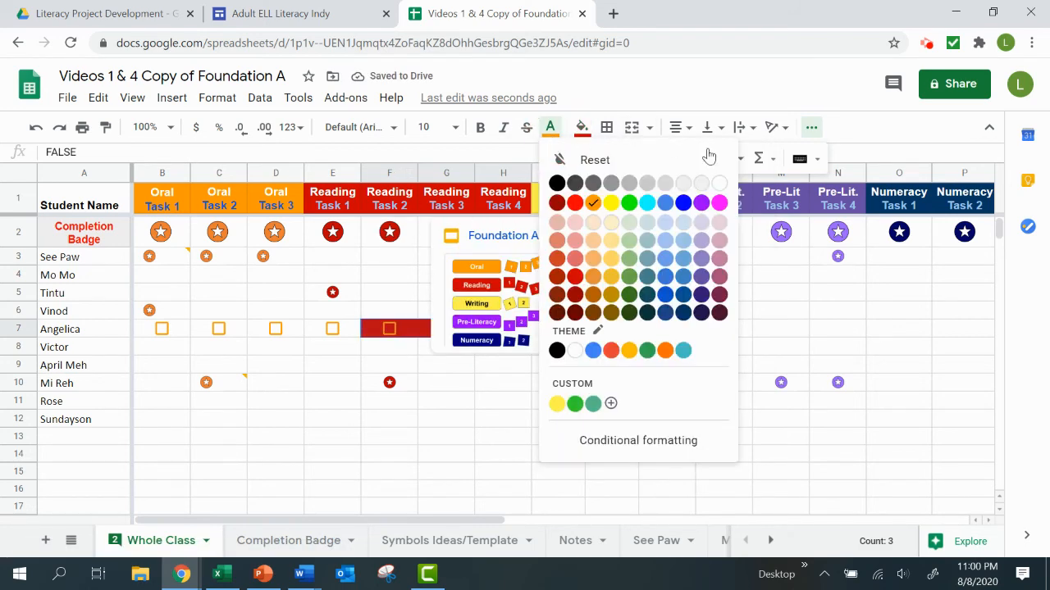
pyautogui.click(723, 185)
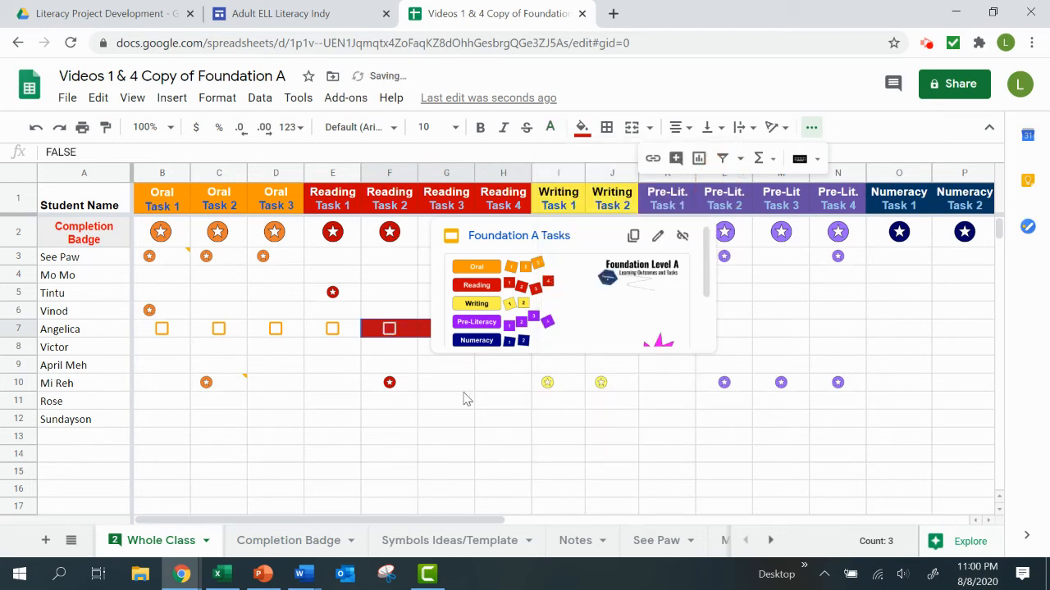
pyautogui.click(334, 371)
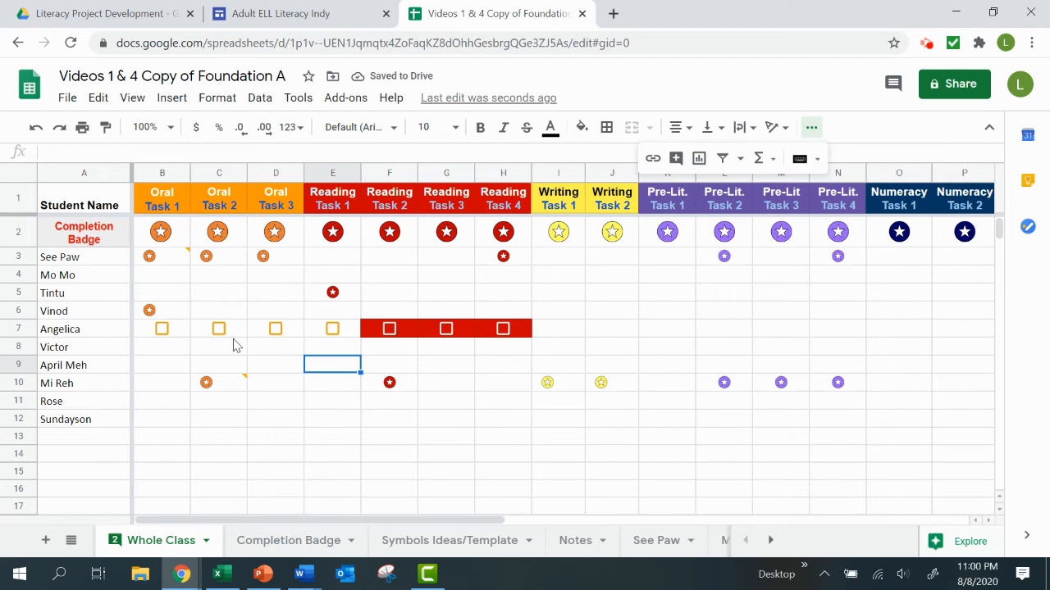
# Tick the Oral Task 1 and Reading Task 2 checkboxes in row 7 and check how they carry over to that student's own sheet.
pyautogui.click(162, 329)
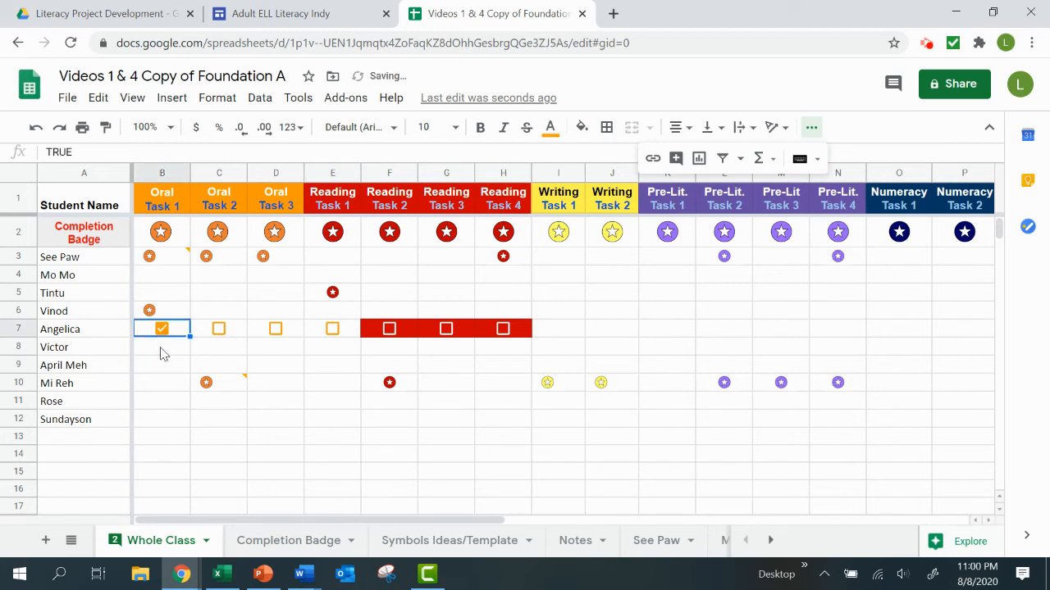
pyautogui.click(389, 328)
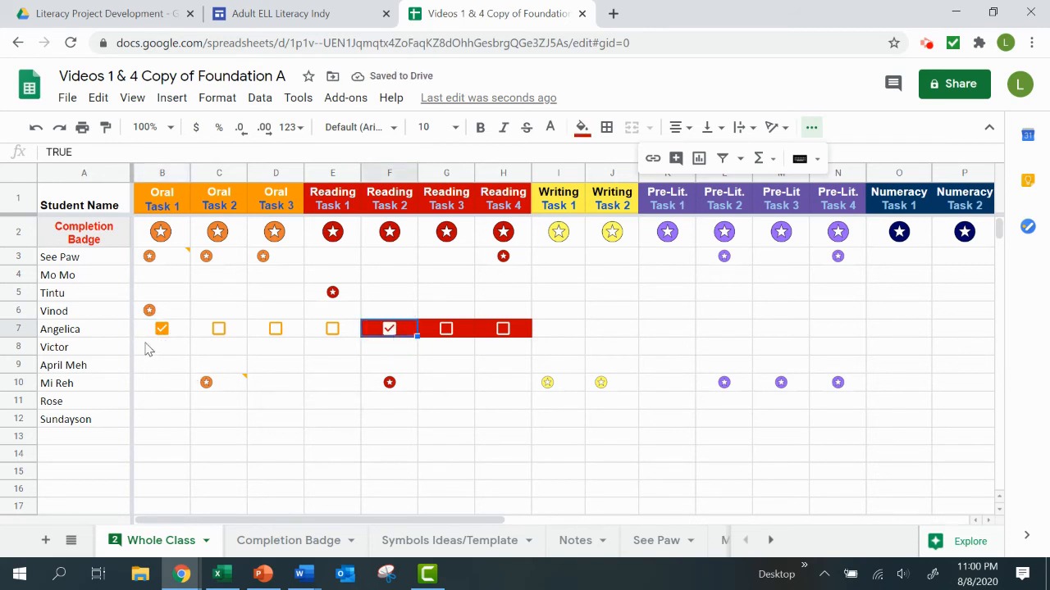
pyautogui.click(771, 539)
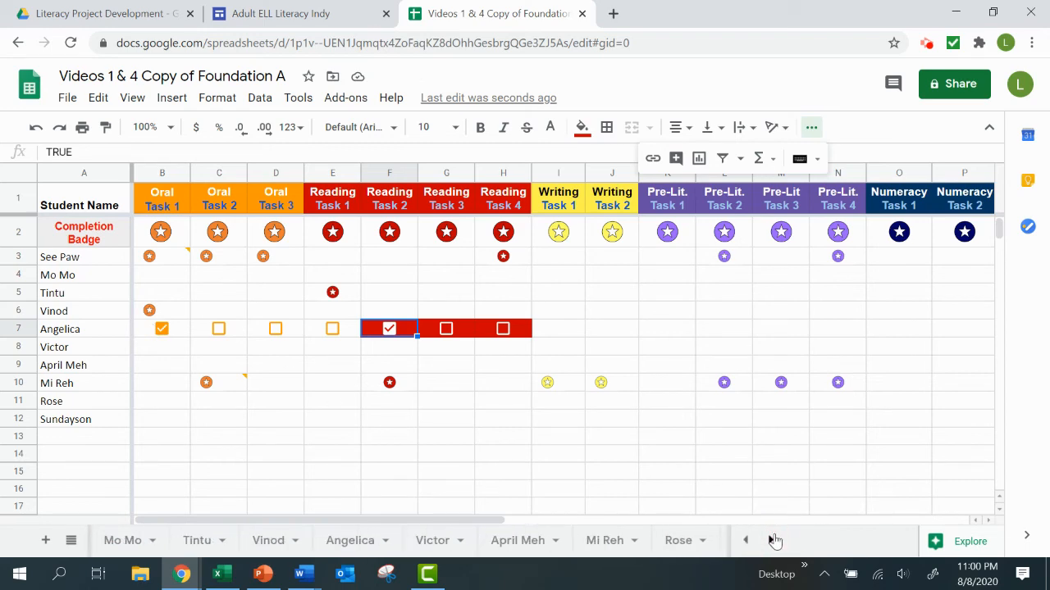
pyautogui.click(344, 543)
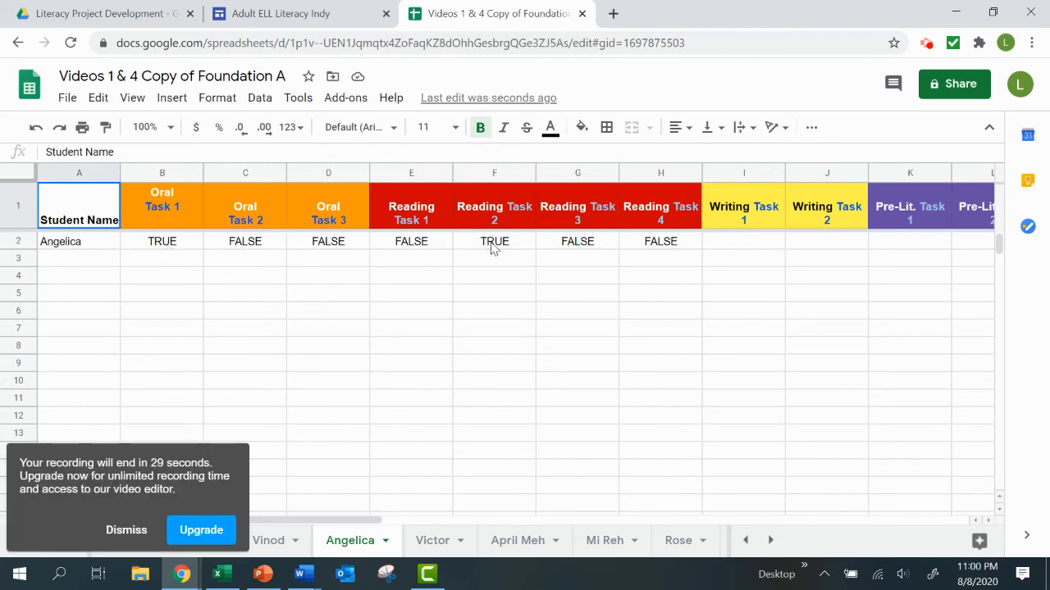
pyautogui.click(127, 530)
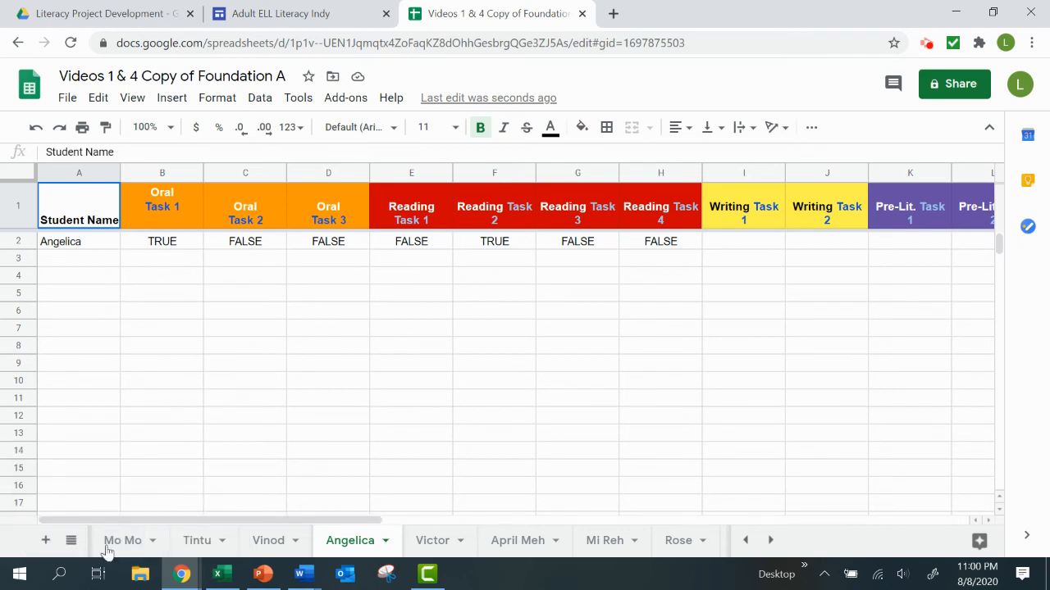
# Review the checkbox, word and date options on the Symbols Ideas/Template sheet, comparing them with the Whole Class sheet.
pyautogui.click(747, 539)
pyautogui.click(748, 539)
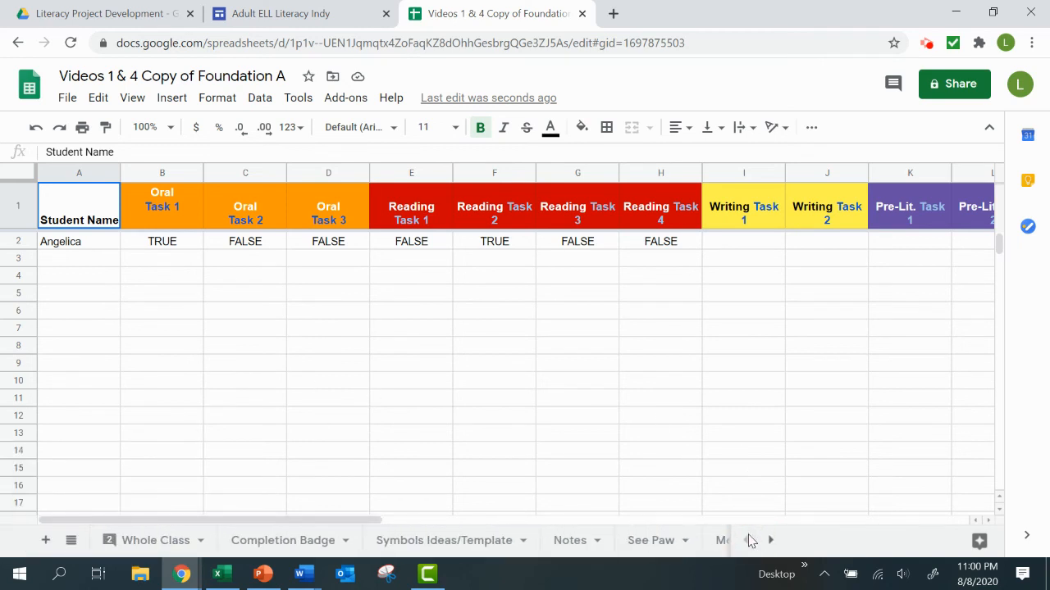
pyautogui.click(440, 543)
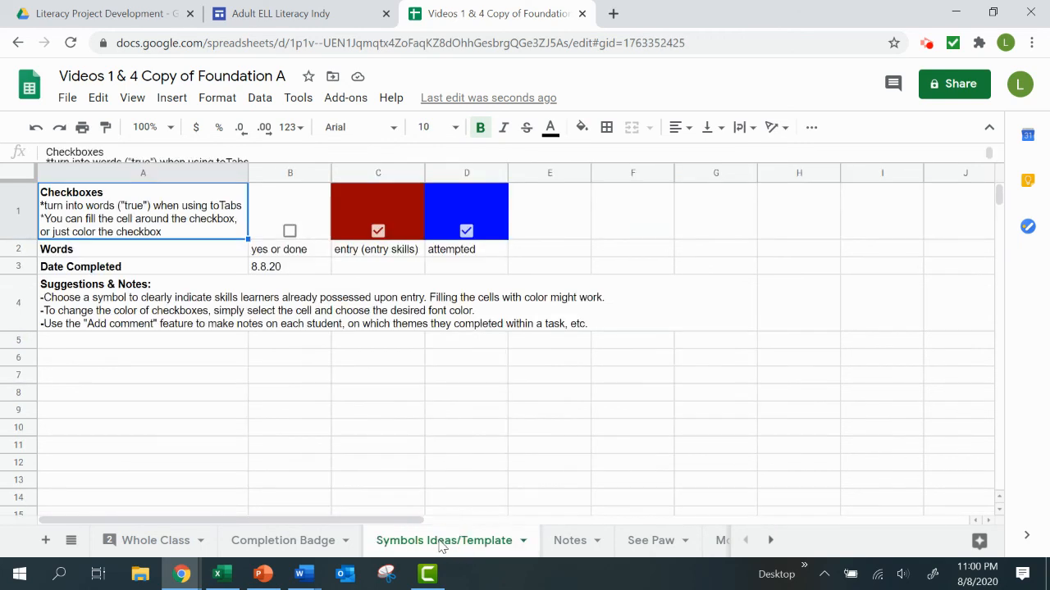
pyautogui.click(129, 253)
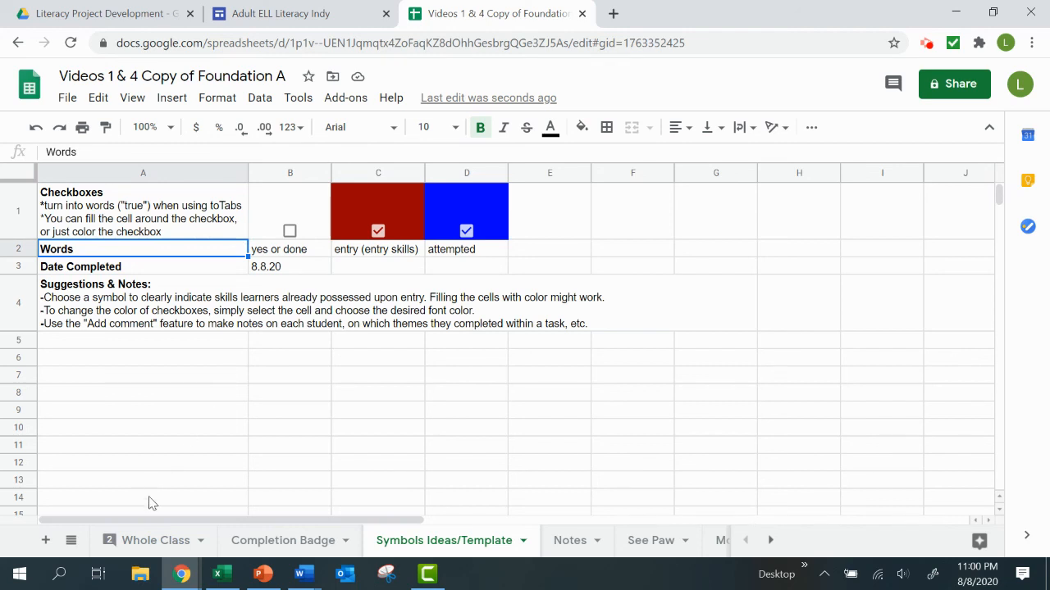
pyautogui.click(140, 542)
pyautogui.moveTo(161, 269)
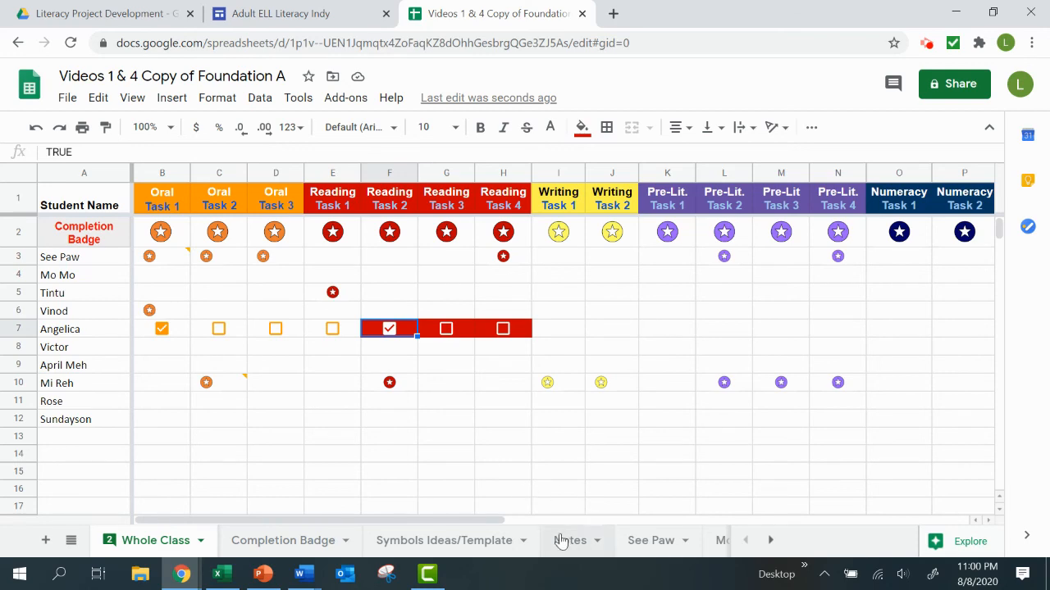
pyautogui.click(481, 541)
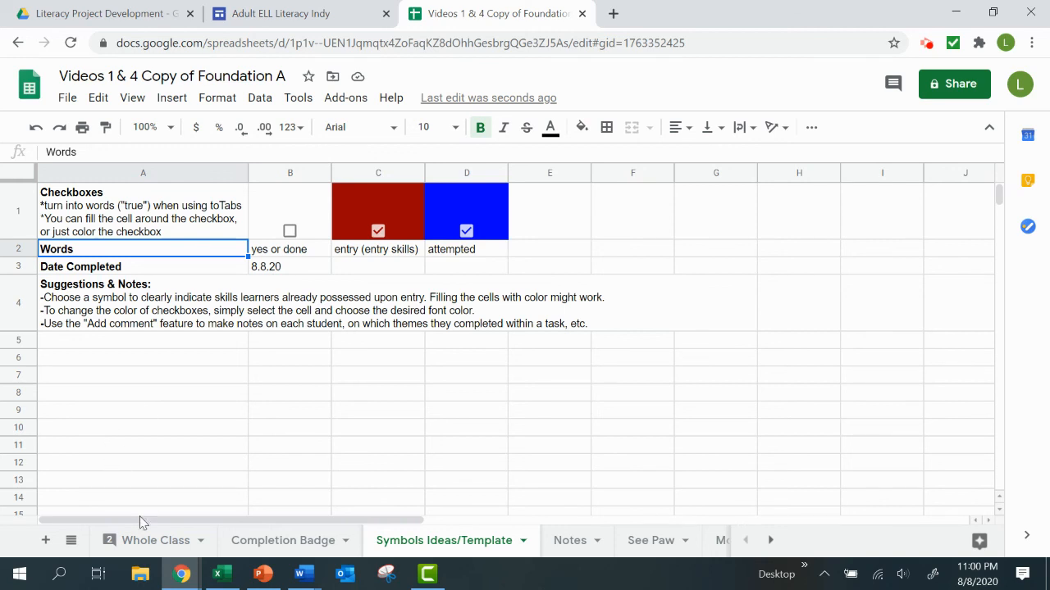
pyautogui.click(140, 540)
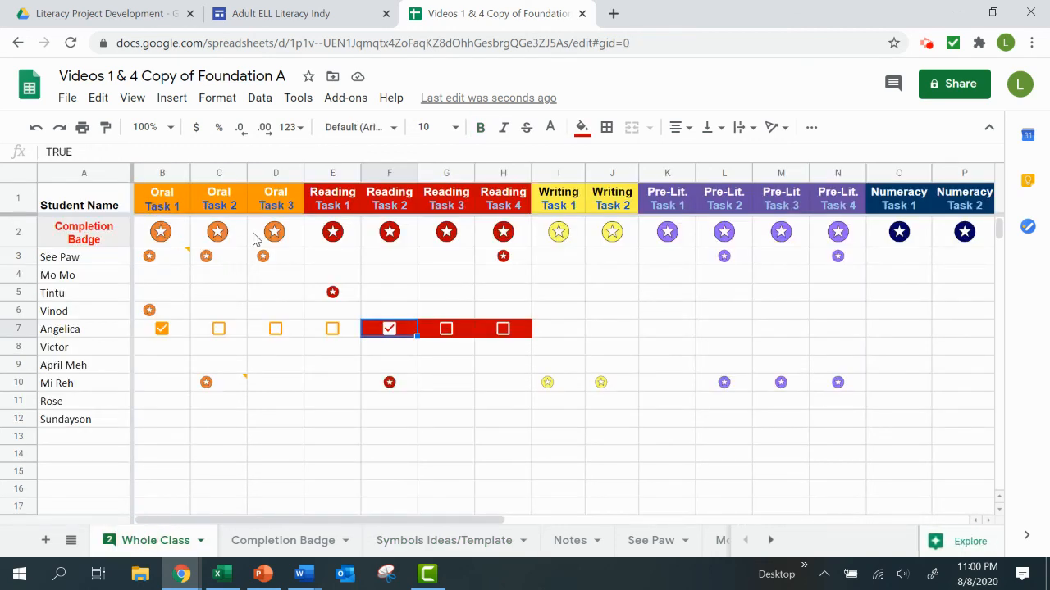